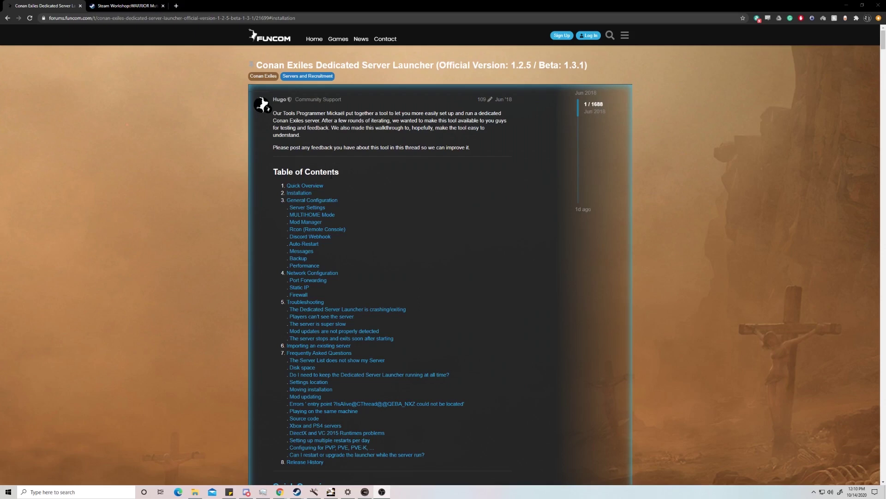
- Download the official 1.2.5 Dedicated Server Launcher exe from the guide's Installation section
click(295, 194)
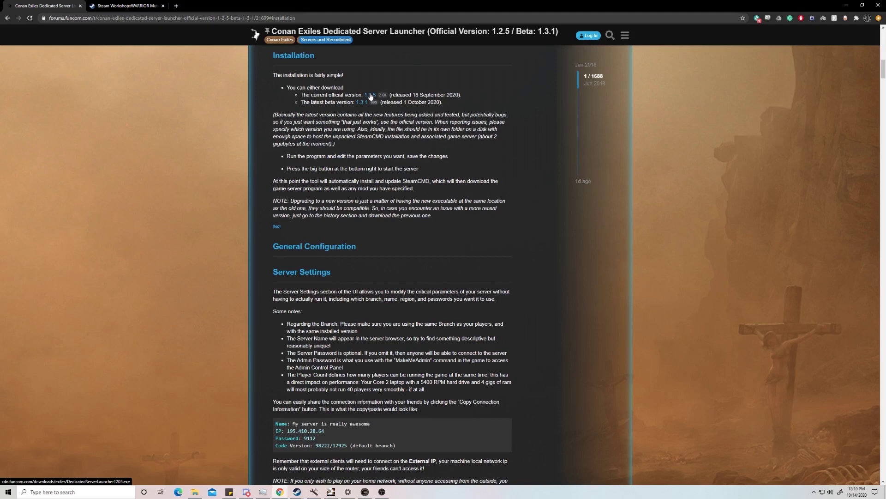
right_click(370, 94)
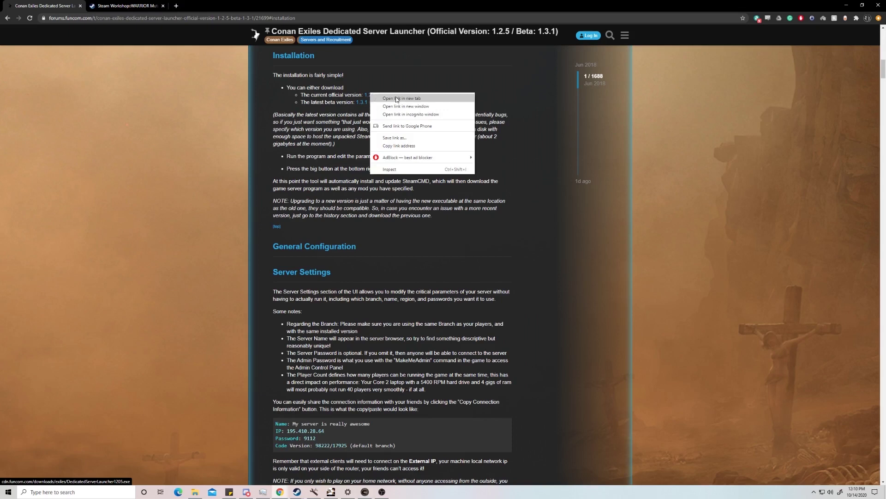
click(397, 98)
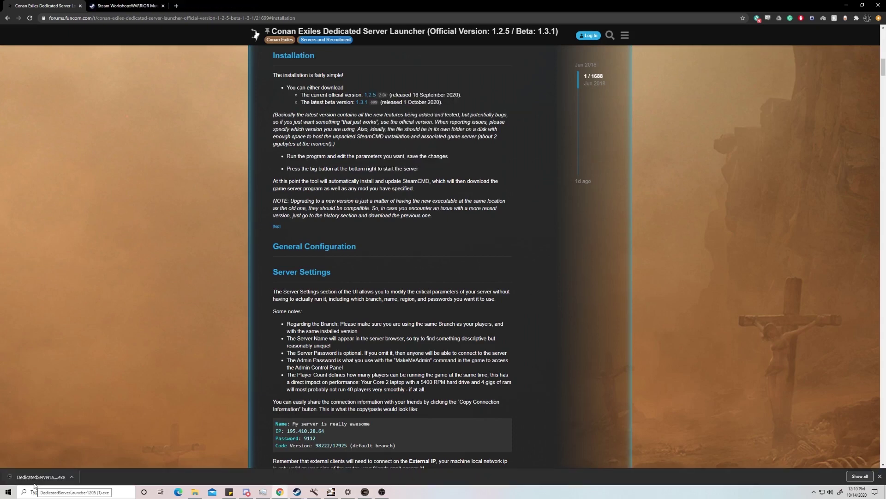
- Name the server KeySmash and enter a server password and an admin password
click(365, 491)
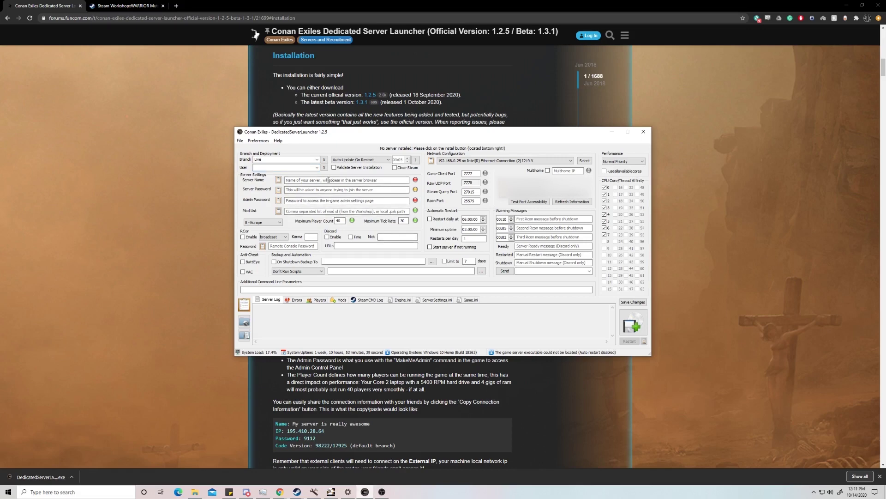
click(329, 180)
text(KeySmash)
click(340, 189)
text(asdasd)
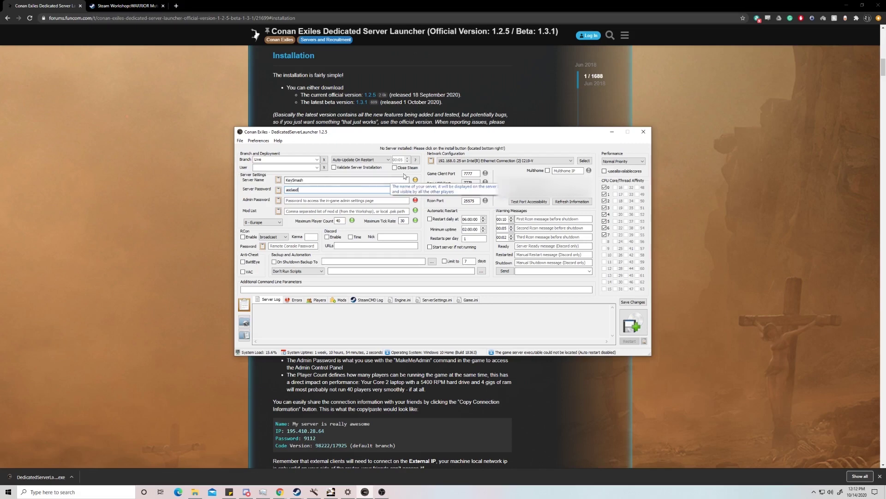
click(327, 202)
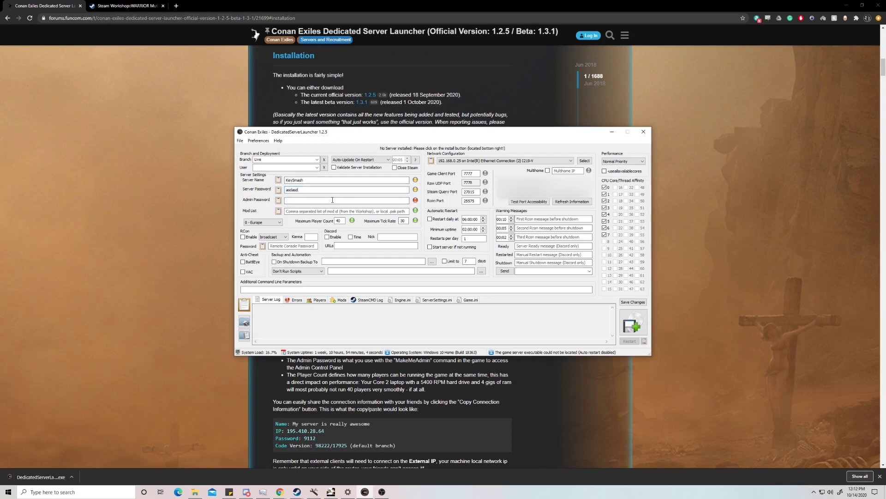
text(qweqw)
key(Tab)
key(Tab)
- Set Maximum Player Count to 10 and the server region to 1 - North America
text(1)
click(264, 222)
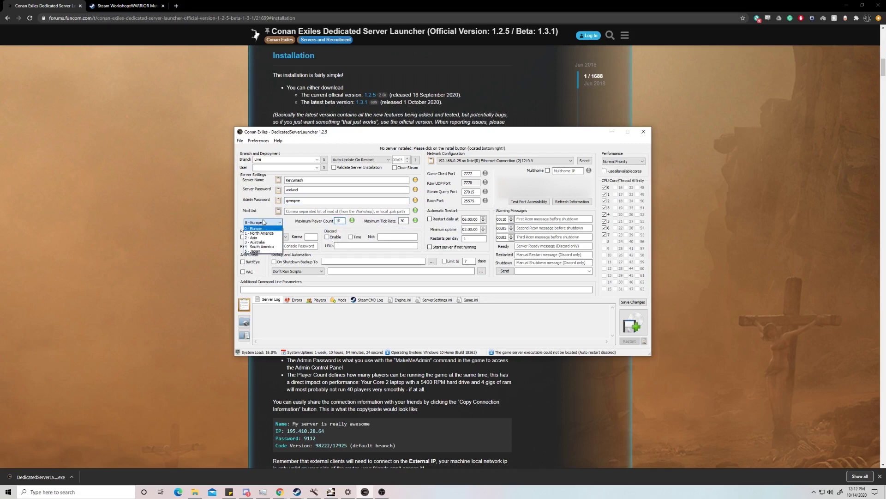
click(266, 234)
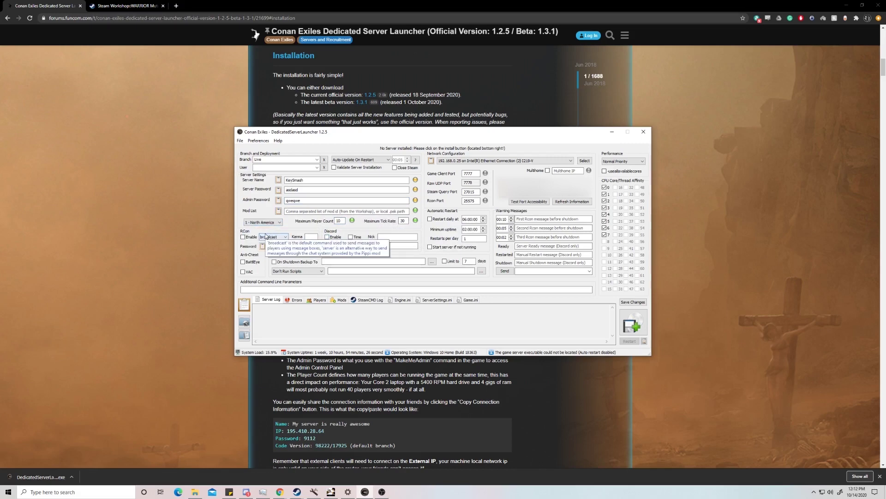
click(267, 223)
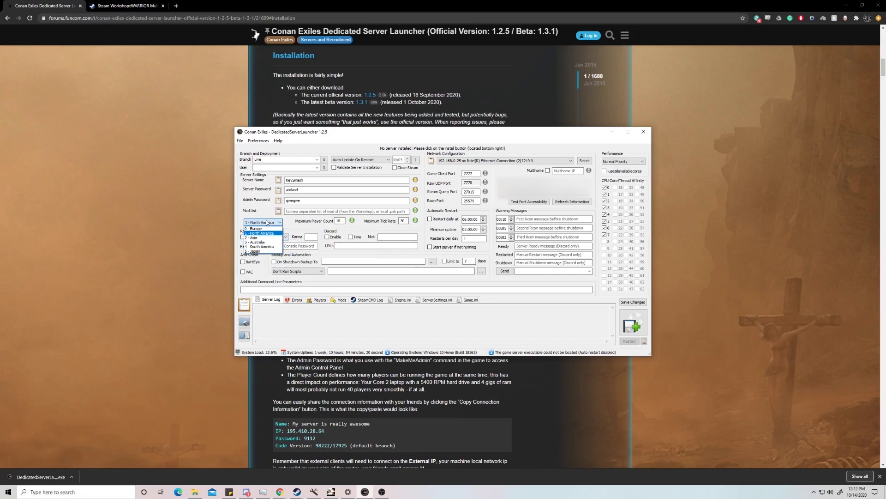
click(273, 234)
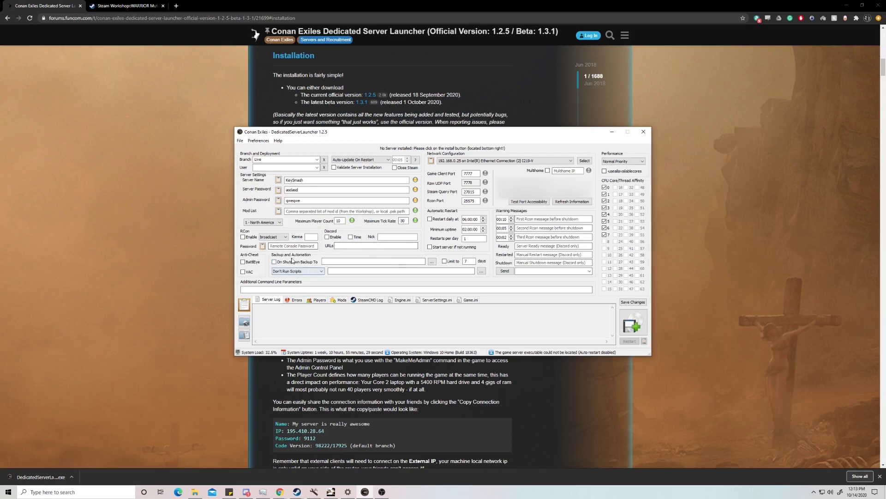
- Back up on shutdown to E:\New folder, limiting kept backups to 3 days
mouse_move(278, 264)
click(431, 261)
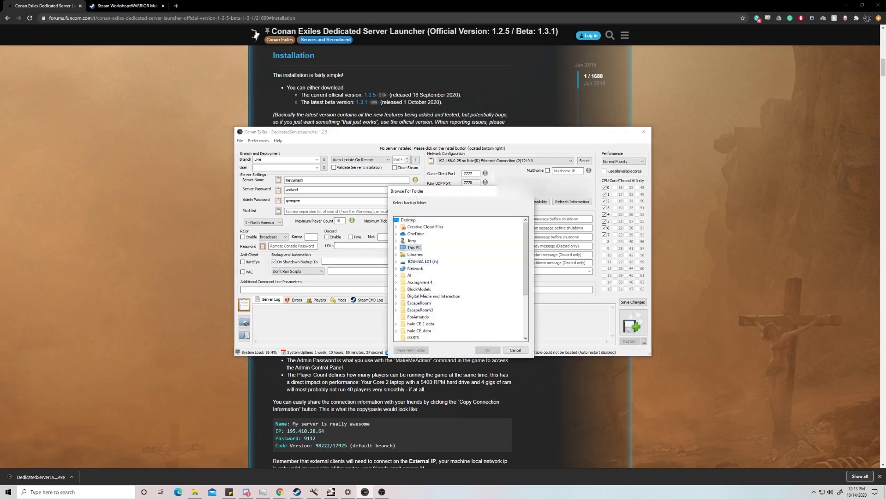
scroll(427, 322, down, 1)
click(489, 351)
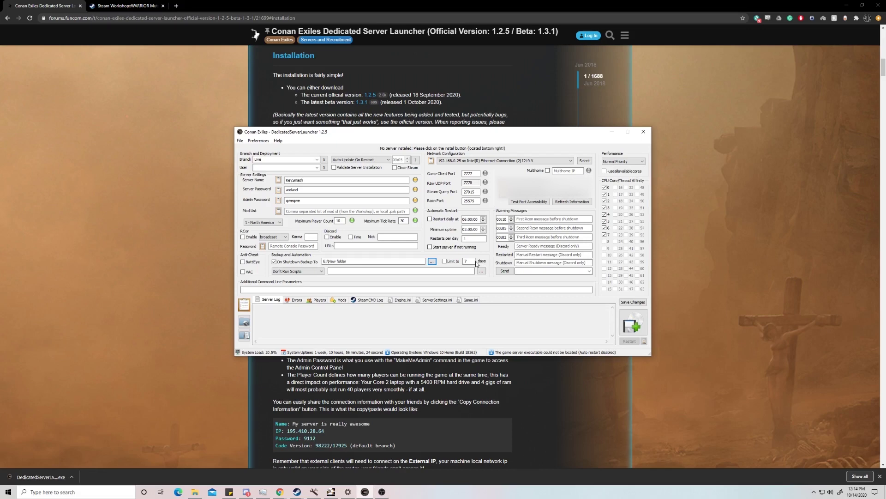
click(448, 261)
double_click(472, 261)
text(3)
click(400, 270)
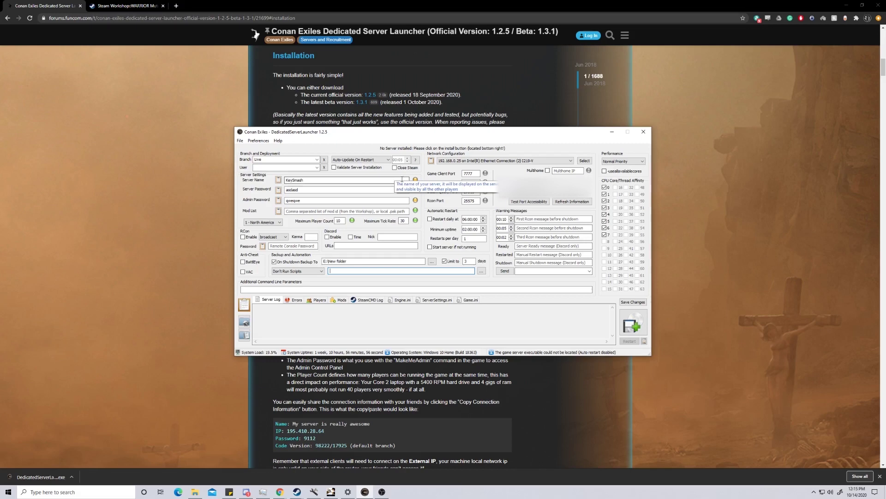
- Enable a daily restart at 09:00 and start the server if not running
click(430, 219)
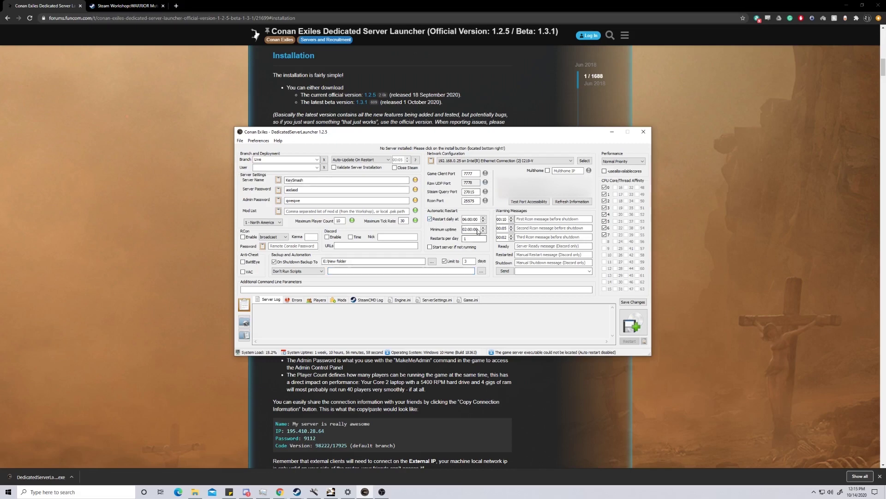
key(Tab)
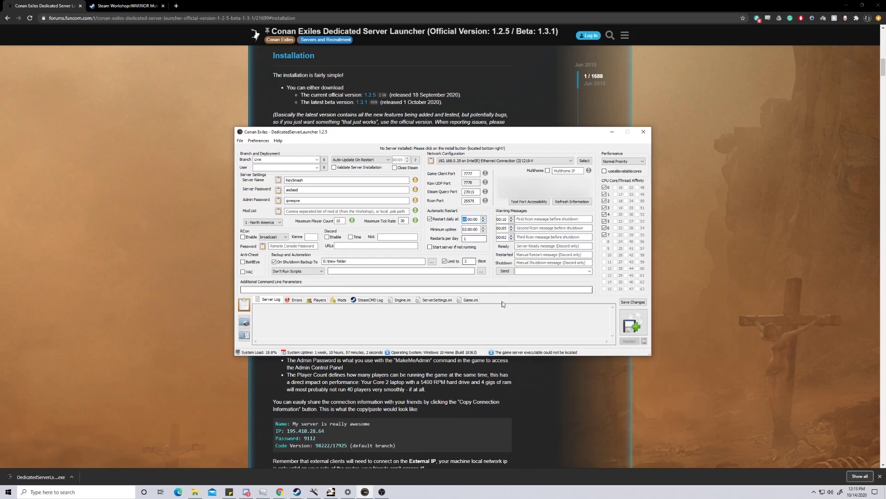
text(9)
key(Tab)
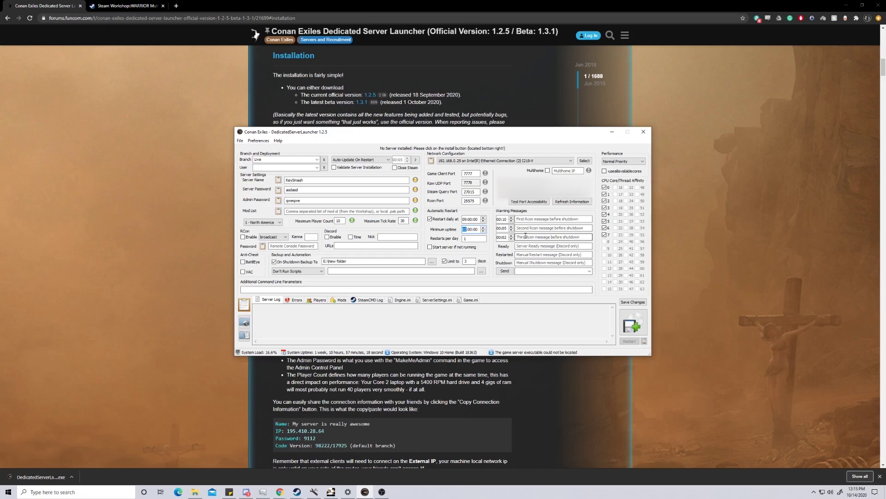
click(430, 246)
- Enter the shutdown warning messages 'Shutdown in 10' and 'Shutdown in 5'
click(541, 219)
text(Shutdown in 10)
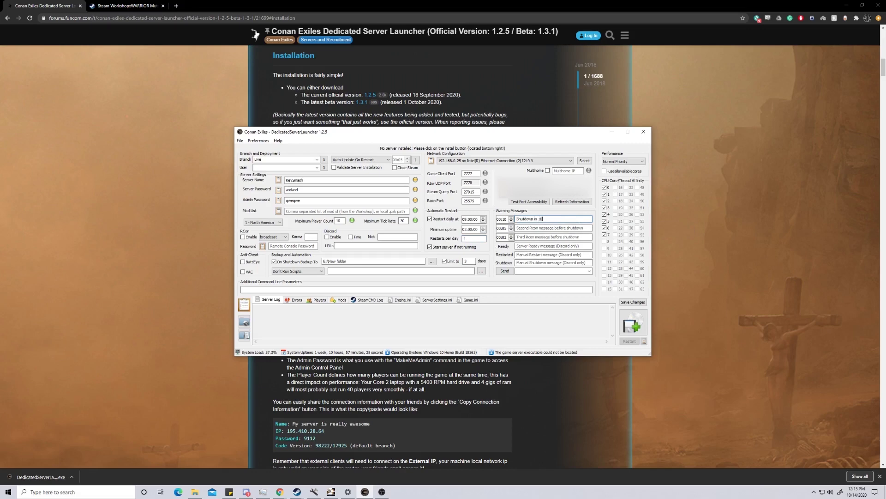
click(573, 227)
text(Shutdown in 5)
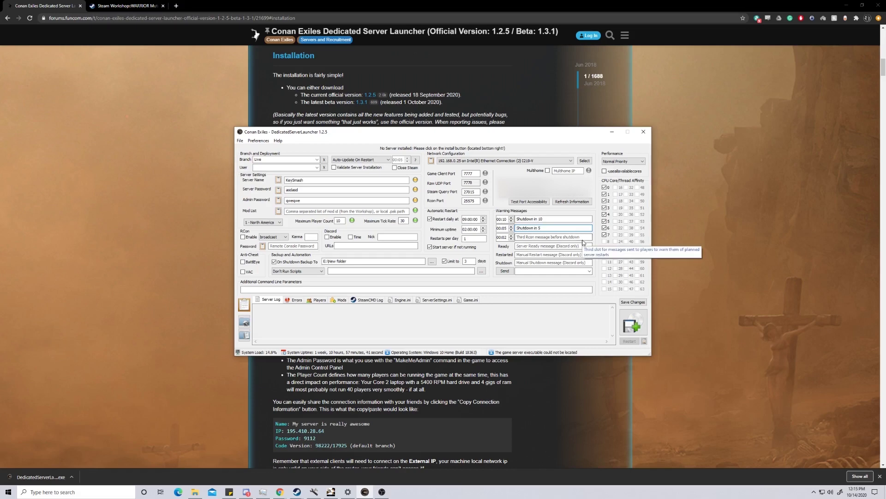
click(577, 235)
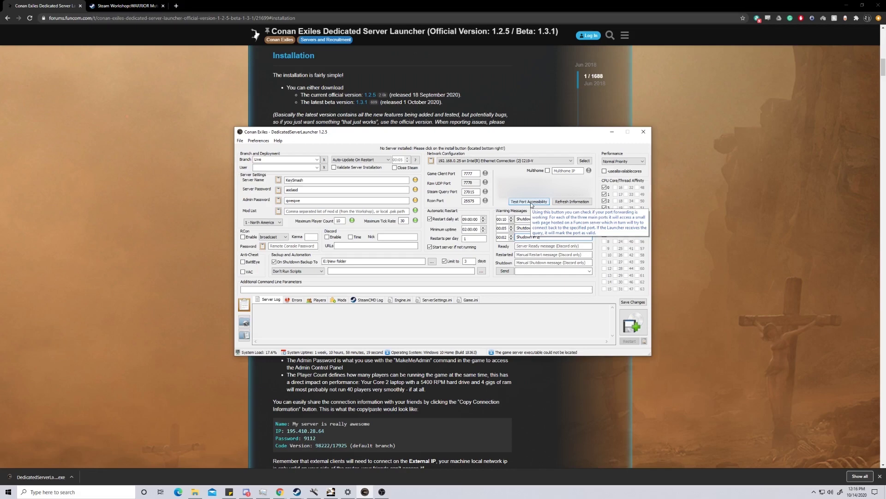
- Allow the launcher through Windows Firewall and test port accessibility, which reports the ports unreachable
click(532, 202)
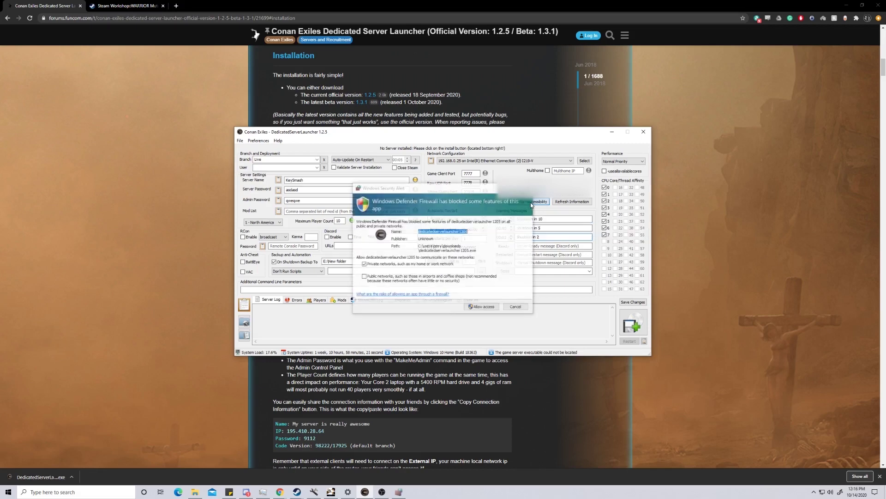
click(489, 308)
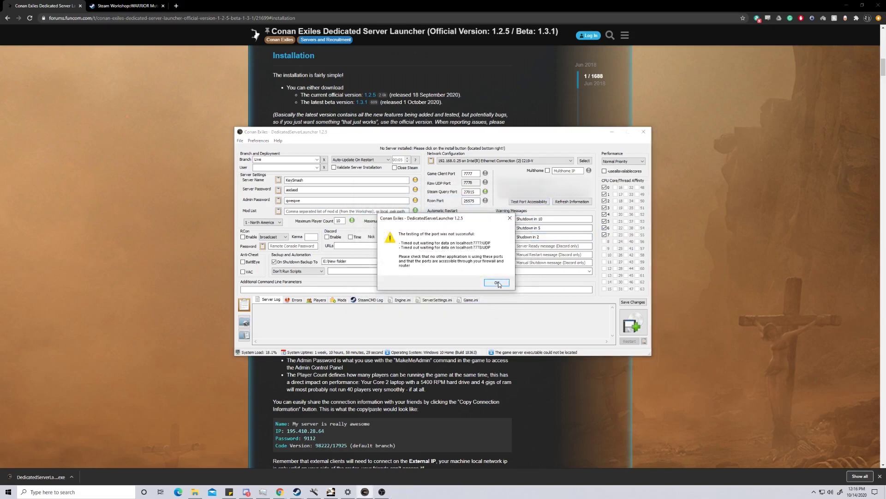
click(497, 283)
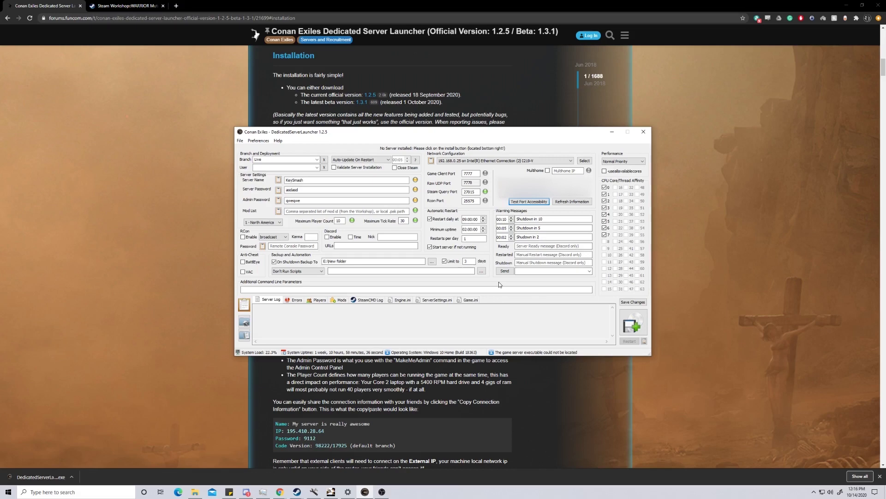
click(519, 202)
- Focus the Mod List field and bring up the WARRIOR Mutator Workshop page for its mod ID
click(363, 211)
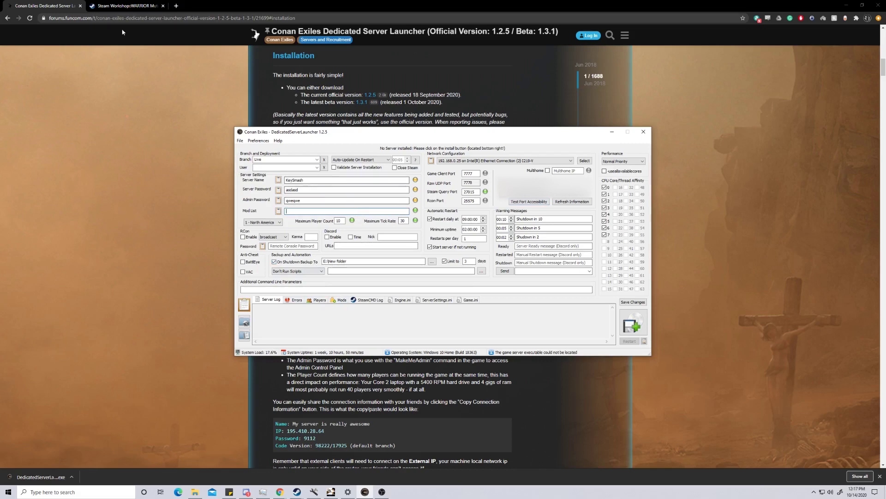
click(124, 6)
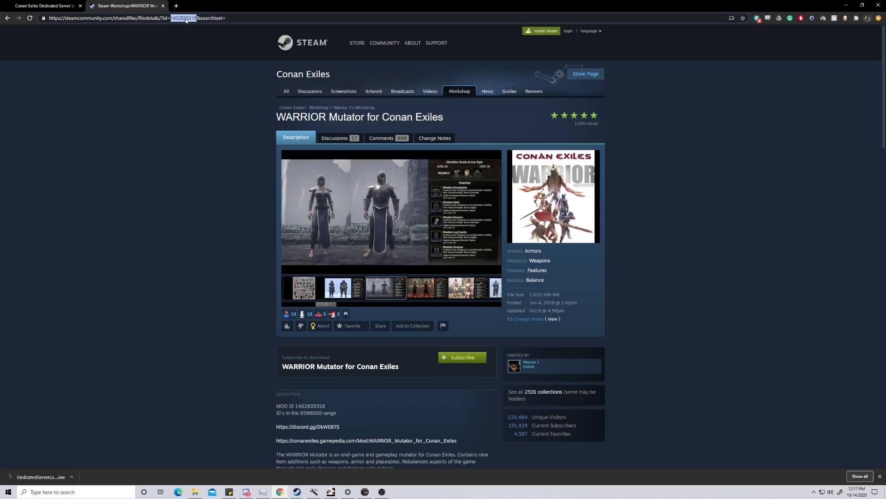
- Paste the WARRIOR Mutator ID into the Mod List, clear it again, and save the settings
key(alt+Tab)
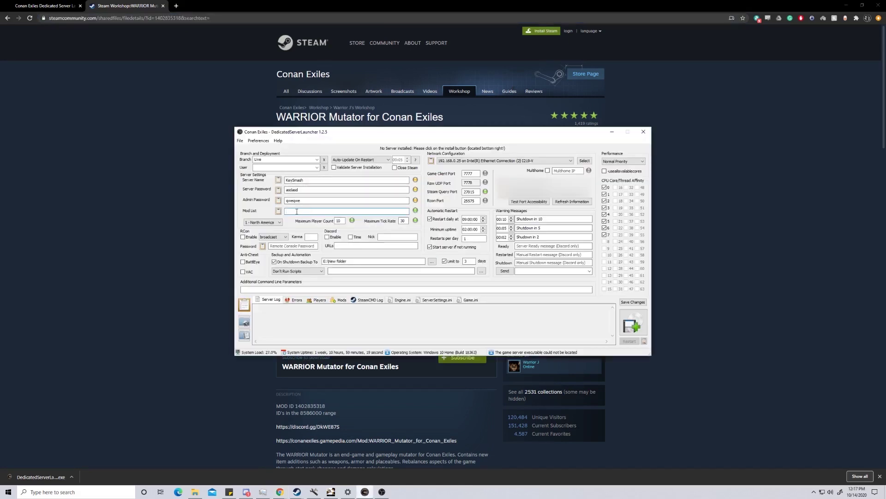
key(ctrl+v)
text(,)
key(BackSpace)
key(BackSpace)
key(BackSpace)
key(BackSpace)
key(BackSpace)
key(BackSpace)
key(BackSpace)
key(BackSpace)
key(BackSpace)
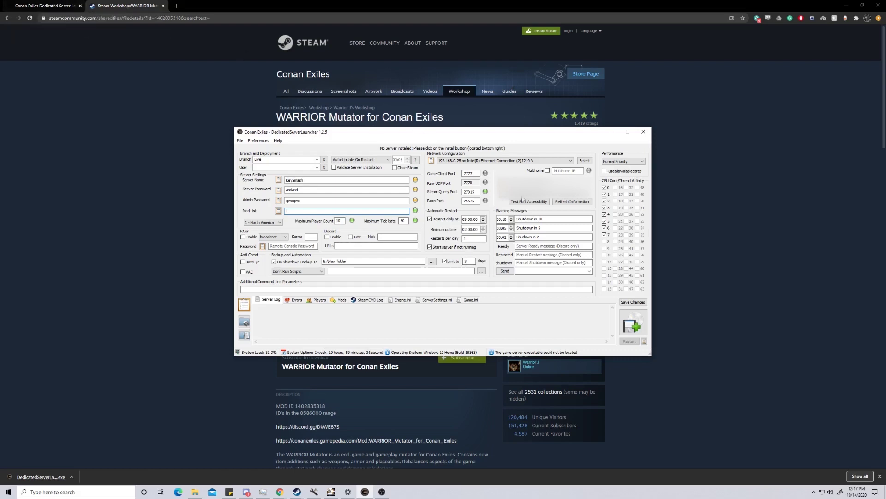
click(633, 303)
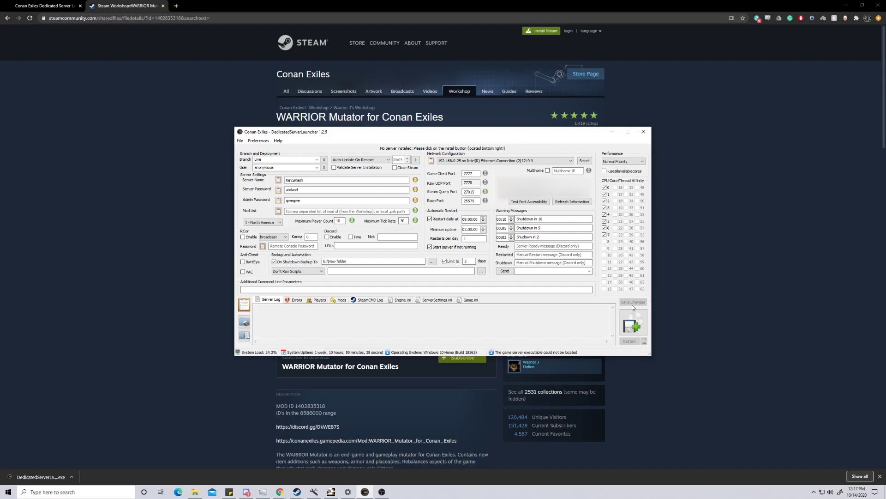
- Install and start the KeySmash dedicated server
click(634, 325)
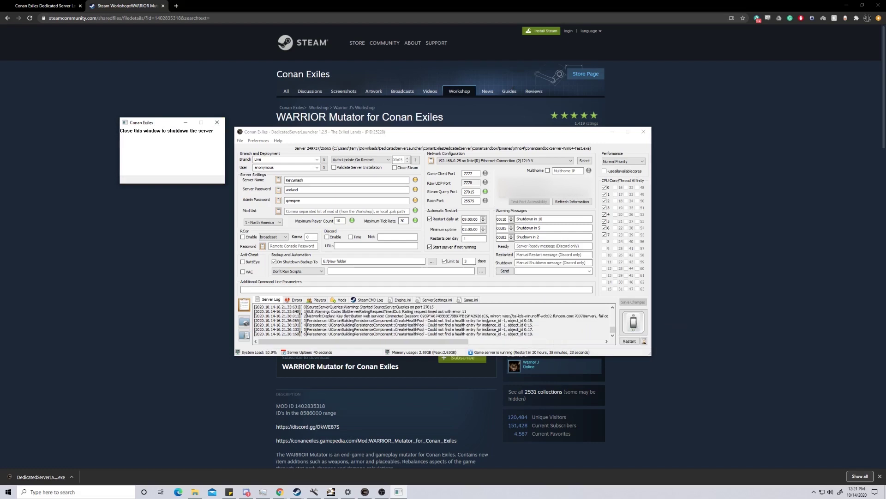
- Bring the running KeySmash server launcher back into focus
click(405, 133)
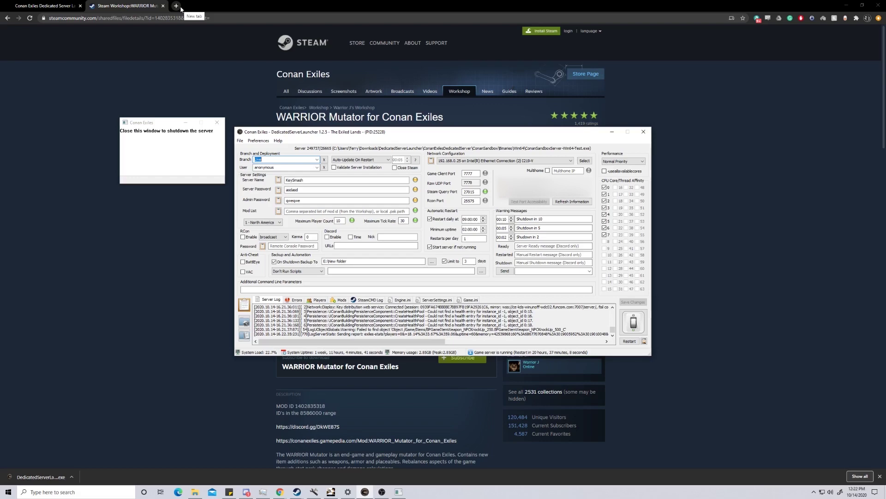
- Load portforward.com in a new tab and open its list of all routers
click(176, 6)
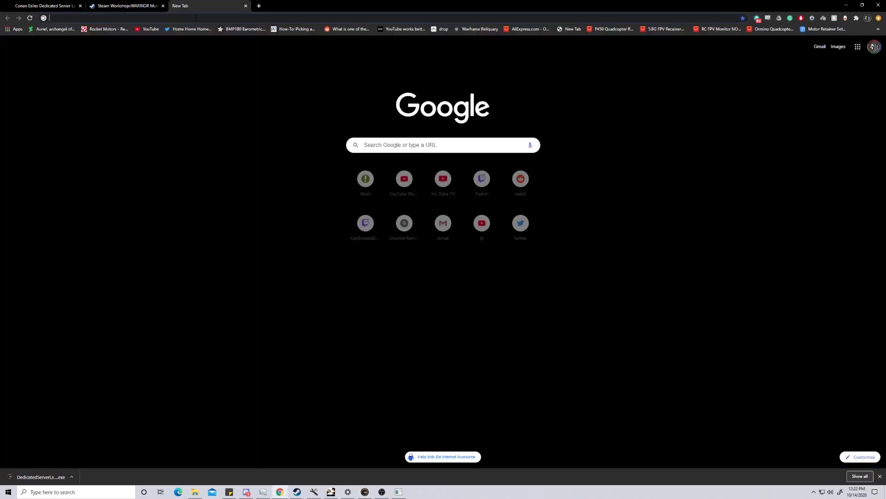
text(port)
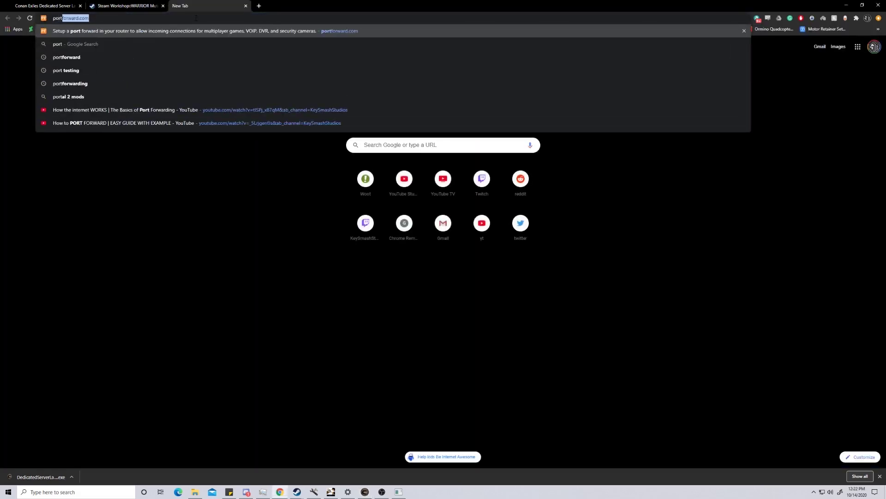
key(Return)
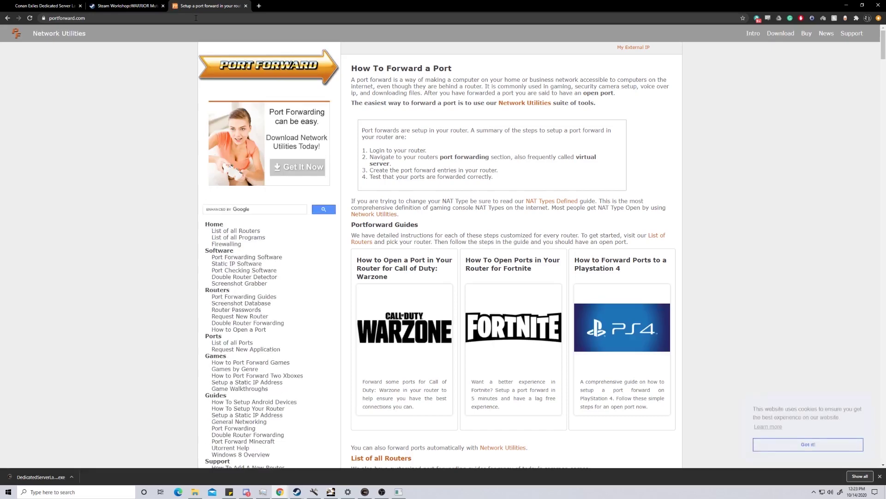
click(243, 232)
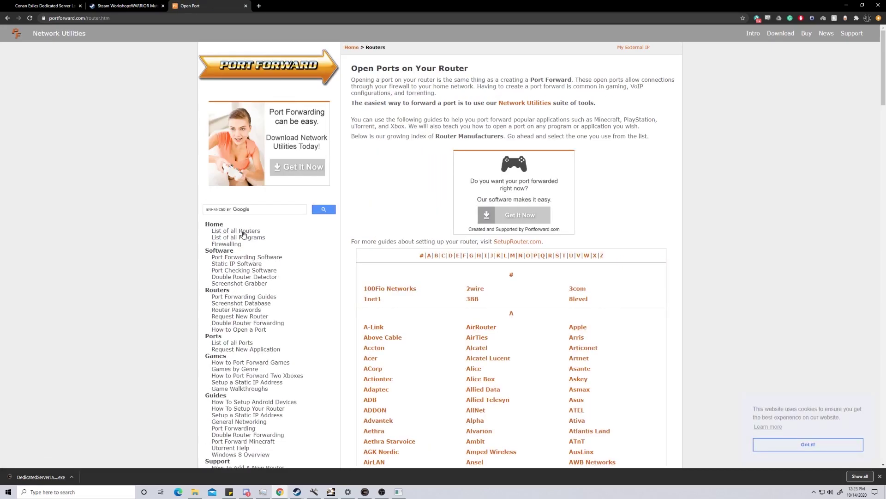
scroll(502, 339, down, 3)
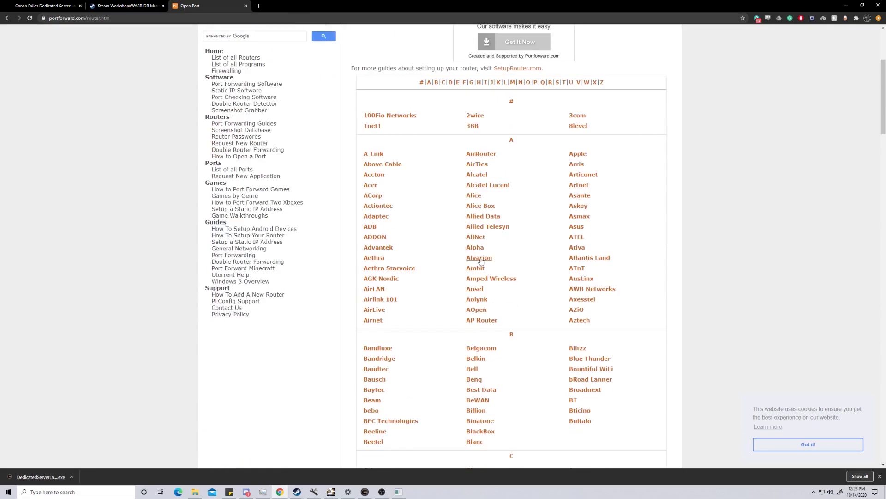
scroll(480, 262, down, 8)
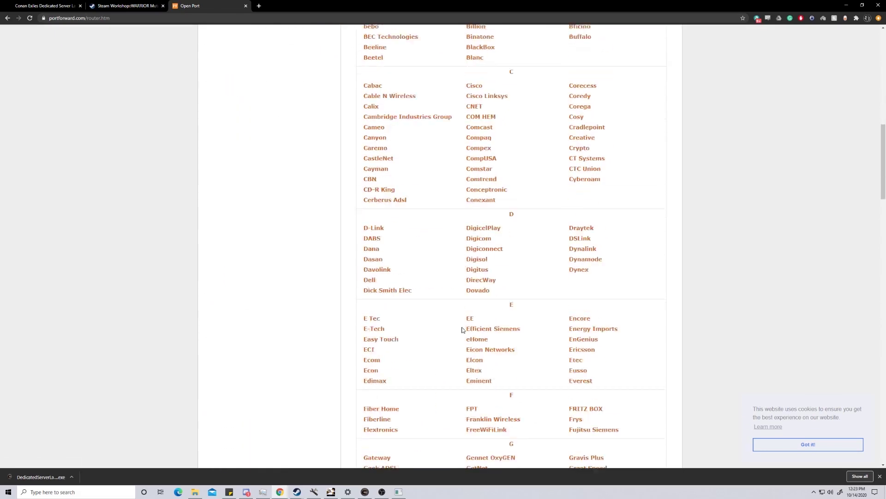
- Open the D-Link DAP-1350 guide, dismissing the purchase popup, and scroll to its port-forward steps
click(375, 198)
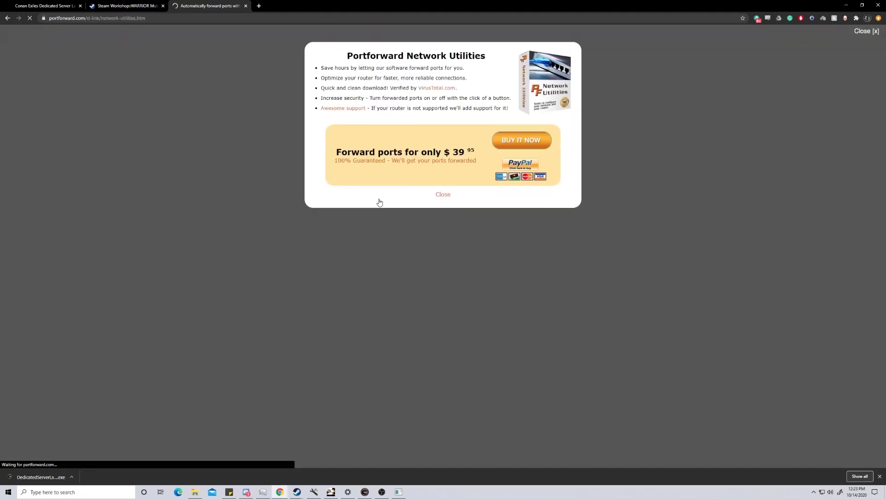
click(442, 197)
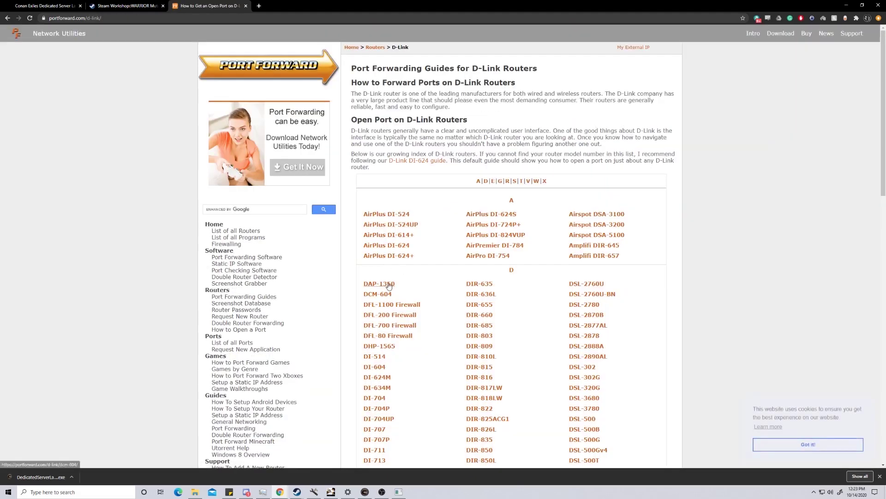
click(389, 284)
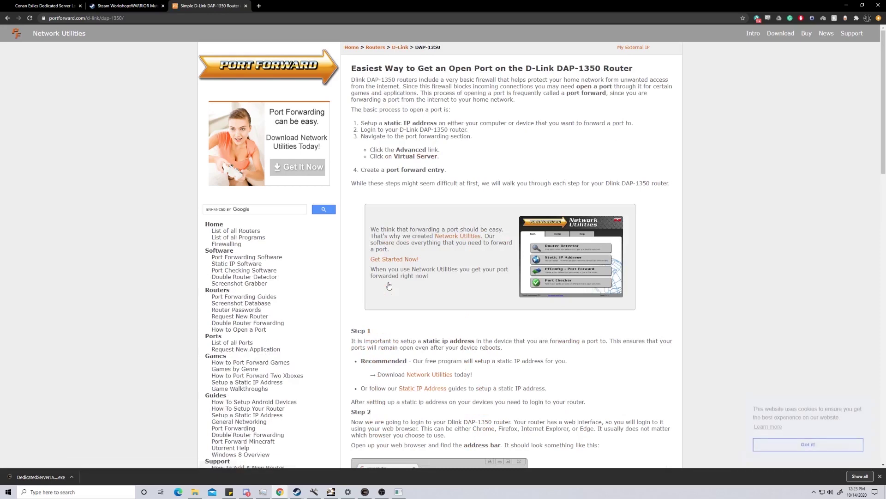
scroll(389, 285, down, 9)
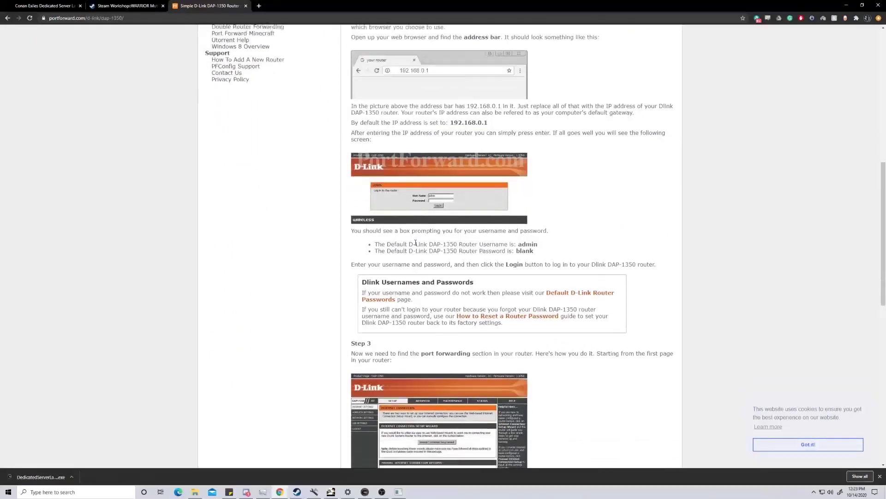
scroll(415, 242, down, 7)
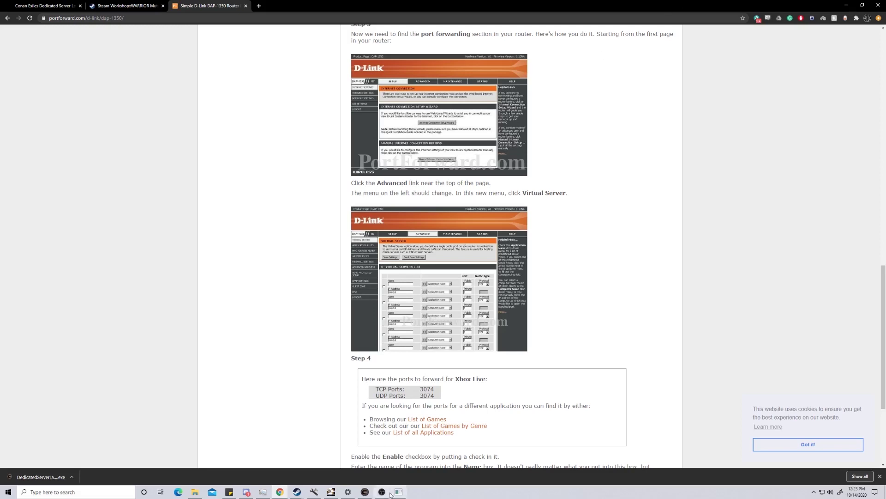
- Bring the Conan Exiles Dedicated Server Launcher window back to the front
click(365, 492)
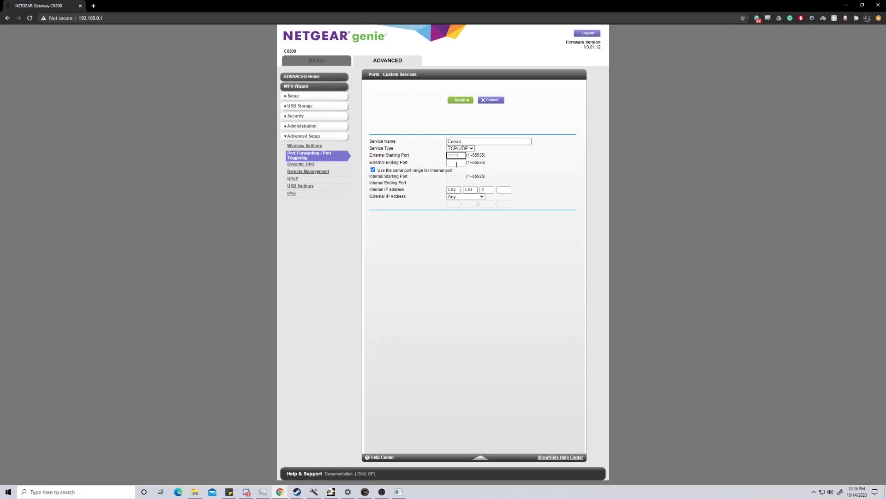
- Give the Conan rule external ending port 7778 and internal IP 192.168.0.25
click(456, 163)
text(7777)
key(BackSpace)
text(8)
click(504, 189)
text(25)
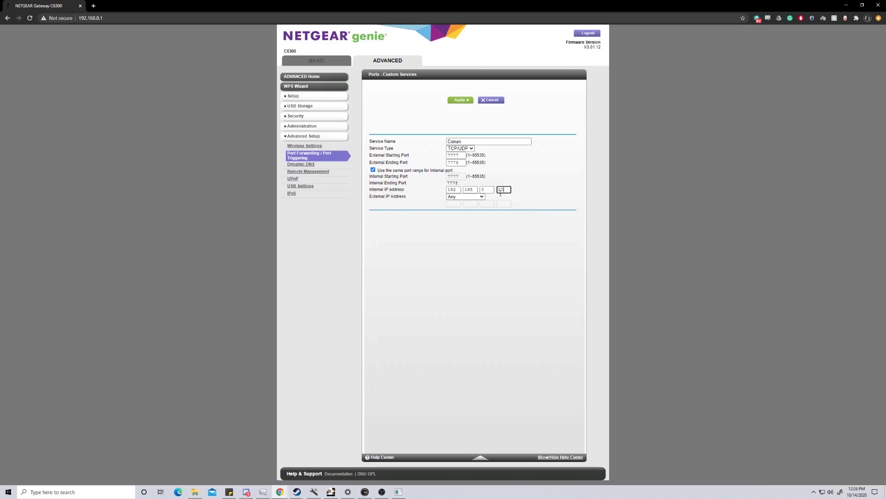
click(512, 252)
click(466, 106)
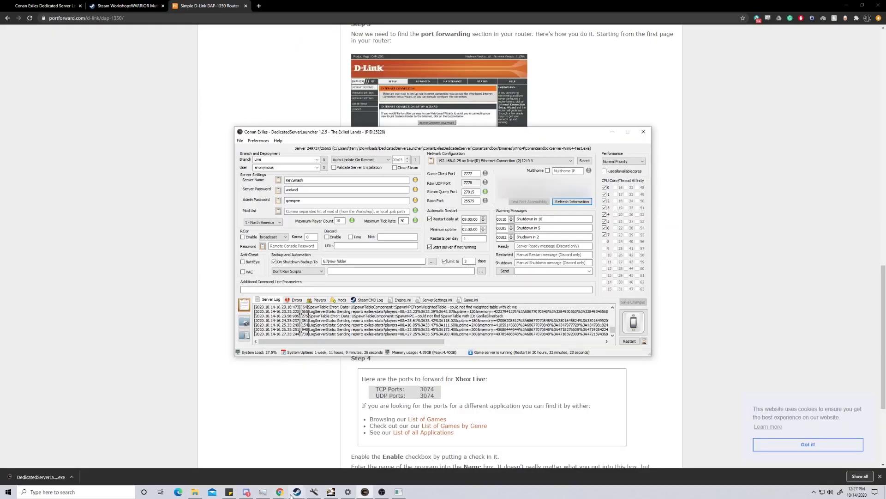
click(291, 494)
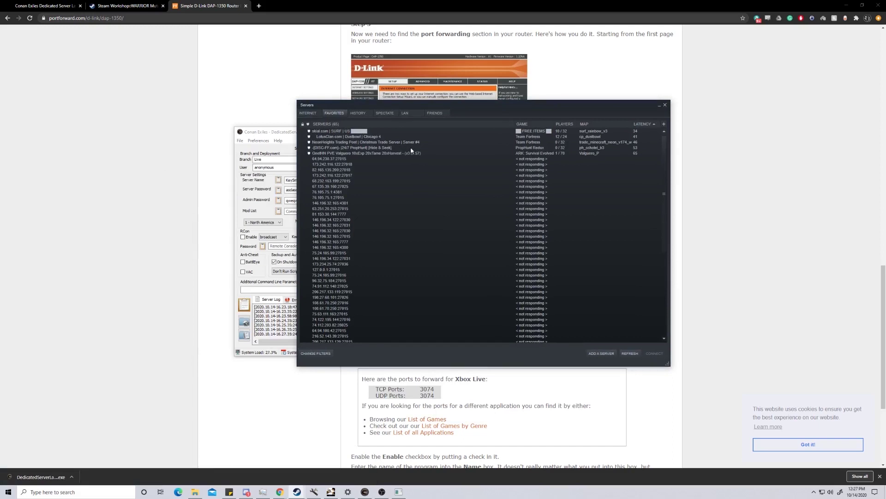
click(602, 353)
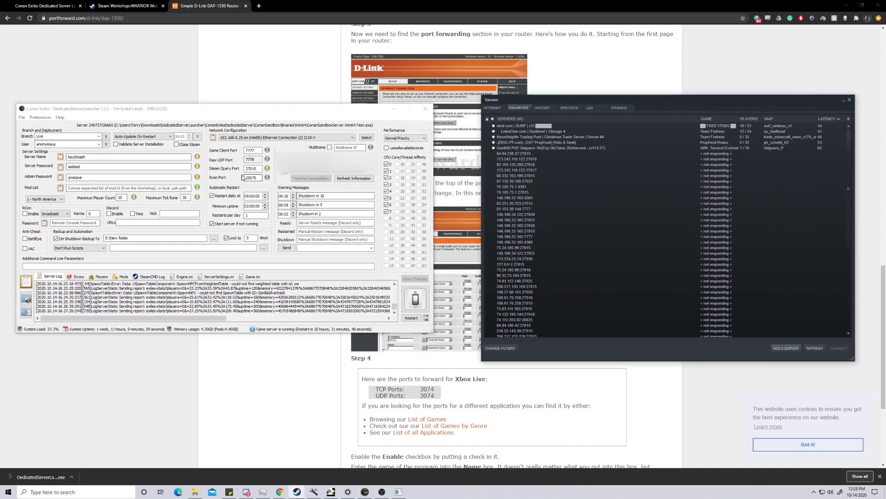
- Look up the server's IP:27015 via Add a Server, then view the launcher's ServerSettings.ini
click(785, 348)
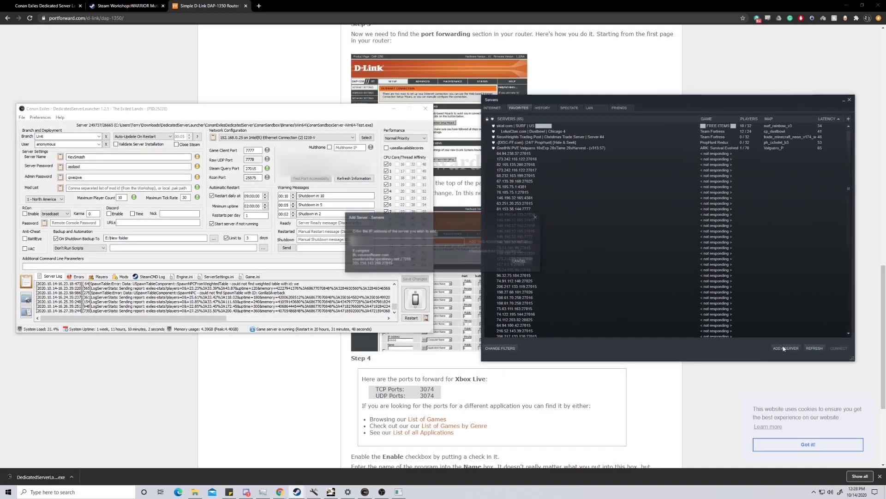
click(259, 120)
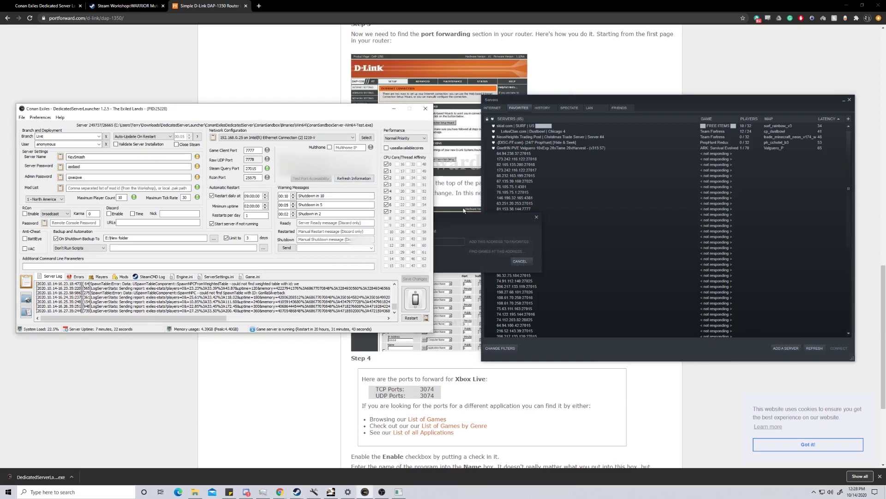
click(425, 240)
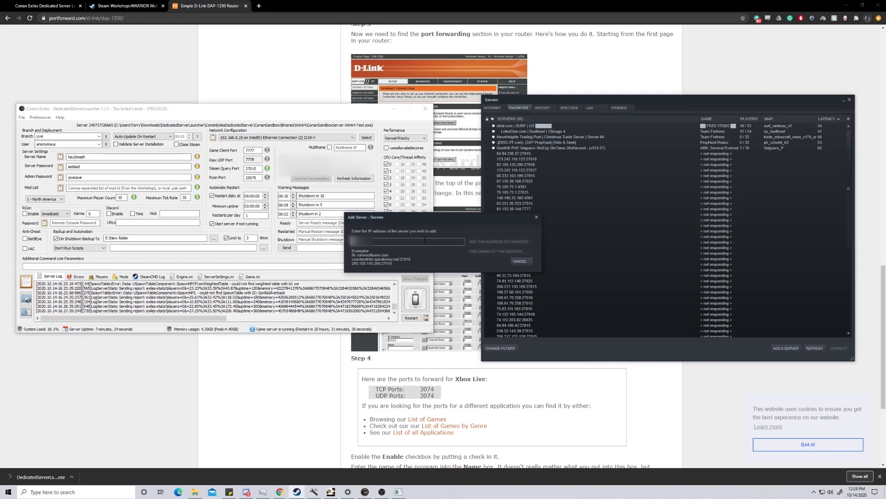
key(ctrl+v)
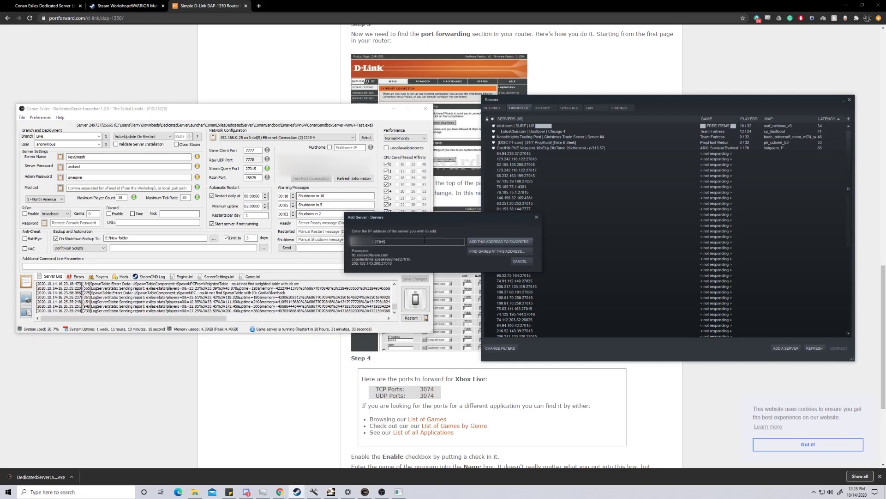
click(488, 252)
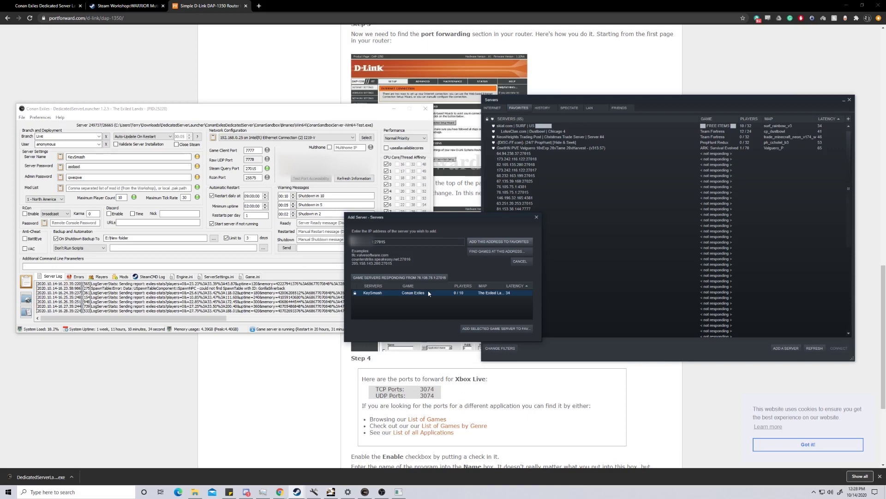
click(222, 277)
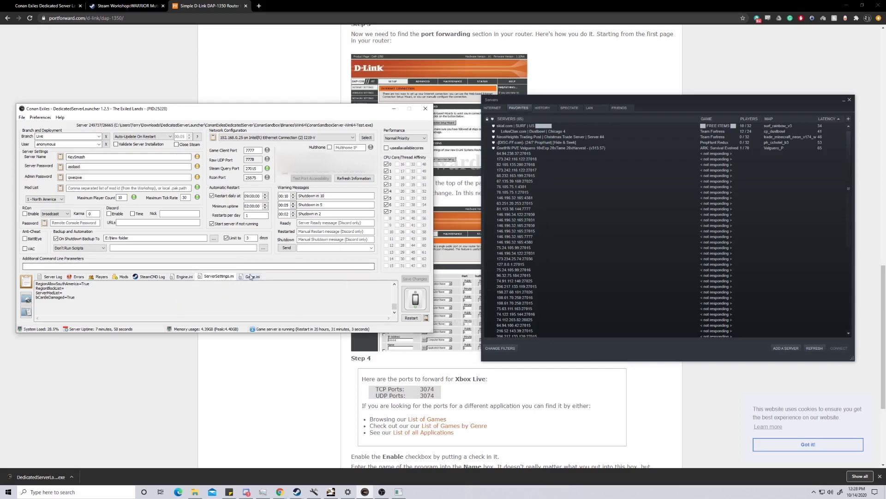
click(250, 276)
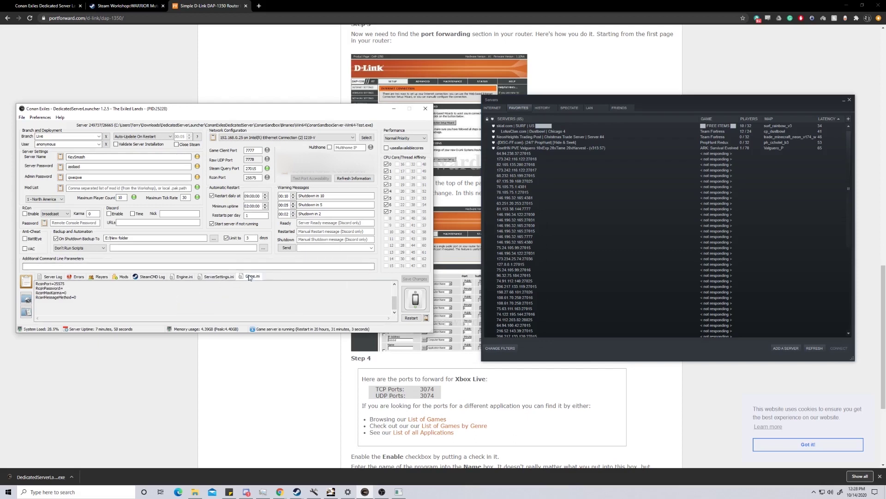
click(225, 278)
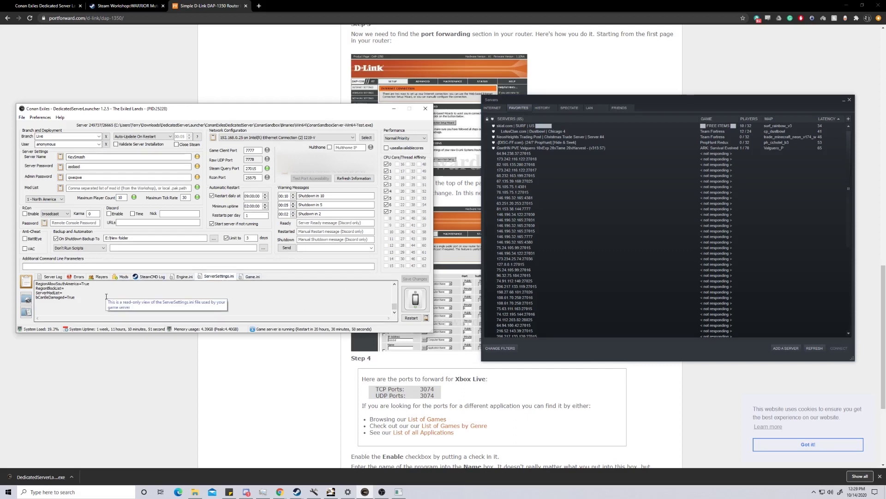
click(73, 299)
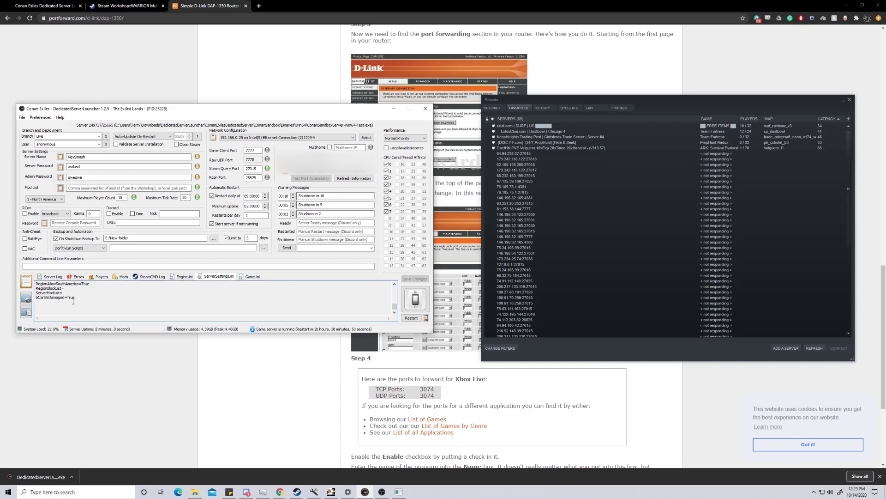